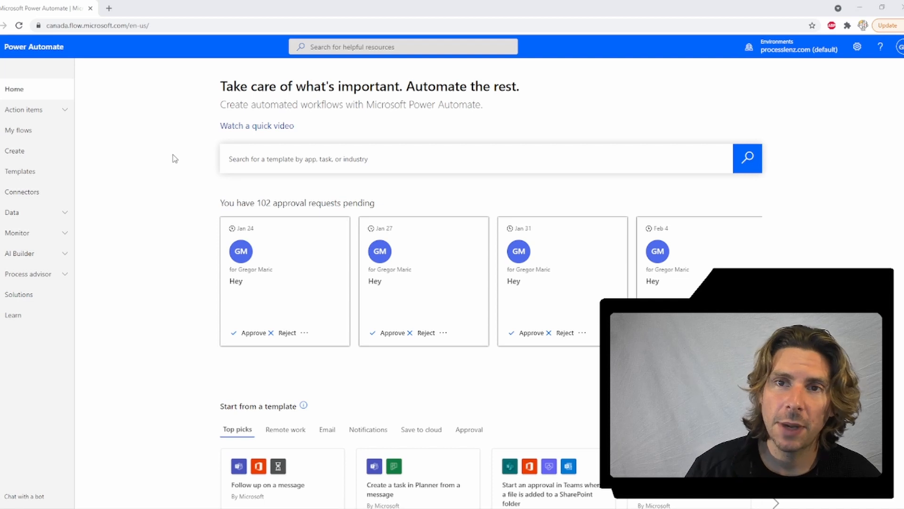
Step: From My flows, download the Power Automate Desktop installer
{"action": "left_click", "coordinate": [57, 133]}
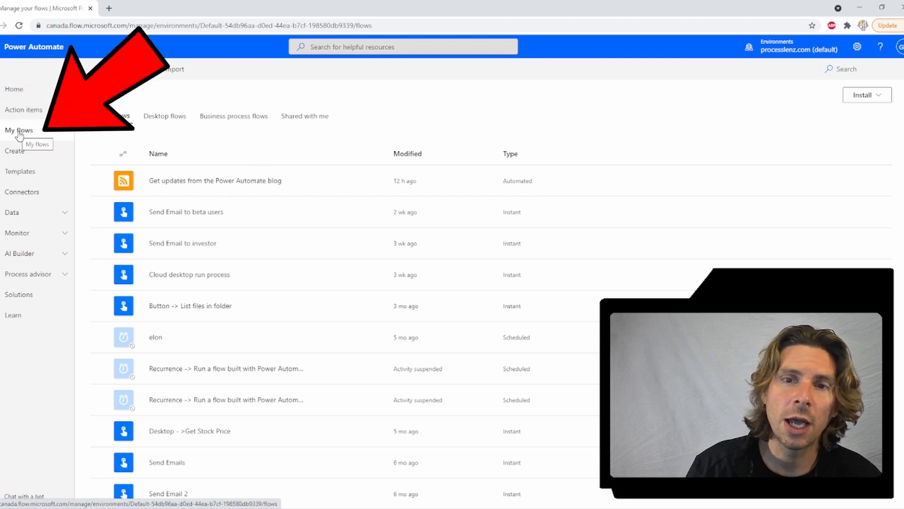
{"action": "left_click", "coordinate": [865, 96]}
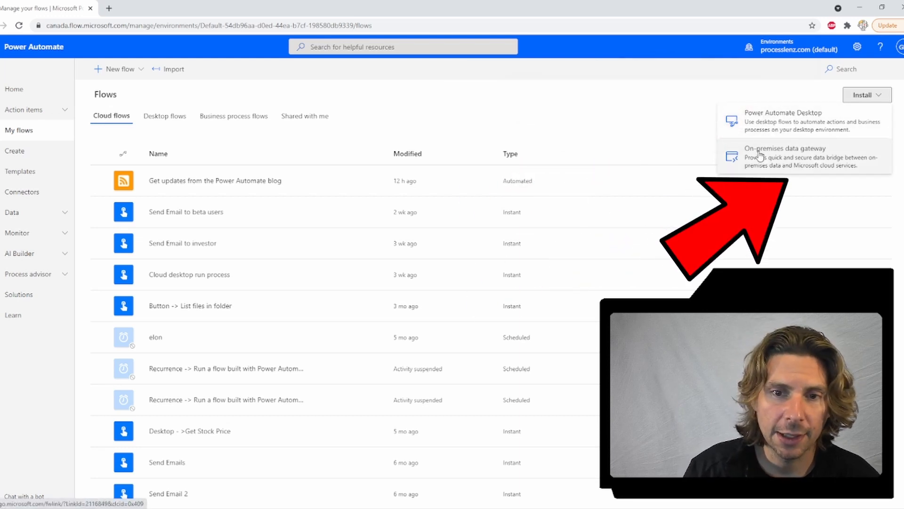
{"action": "left_click", "coordinate": [783, 131]}
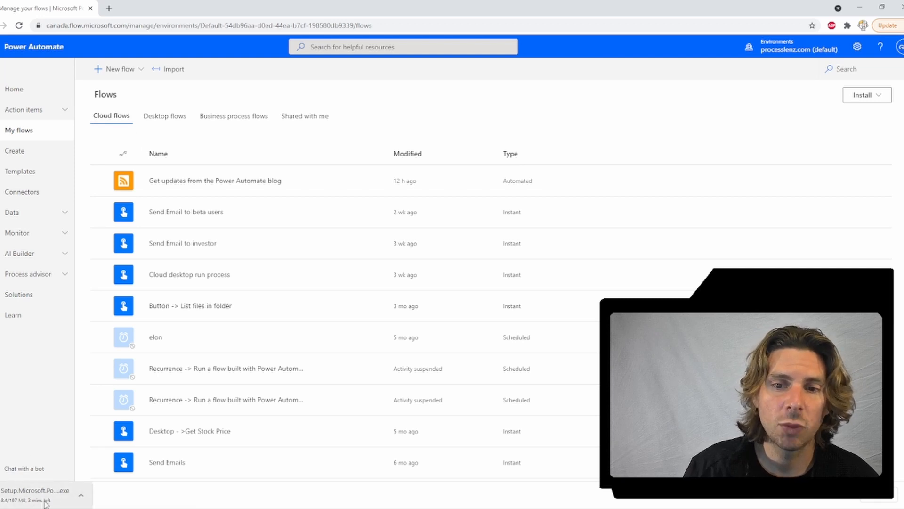
Step: Download the On-premises data gateway installer and launch the Power Automate Desktop setup file
{"action": "left_click", "coordinate": [860, 96]}
{"action": "left_click", "coordinate": [771, 155]}
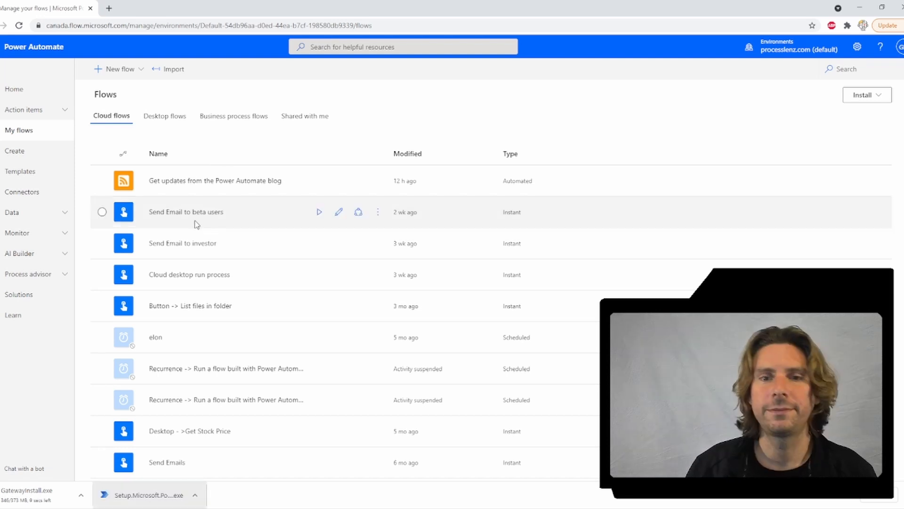
{"action": "left_click", "coordinate": [146, 497]}
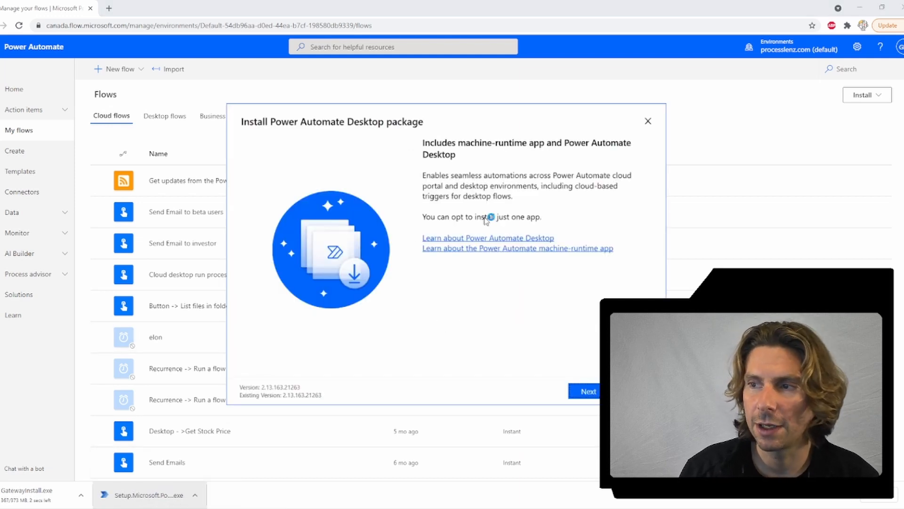
Step: Accept the terms of use, install Power Automate Desktop, and bring its window up full screen
{"action": "left_click", "coordinate": [584, 390]}
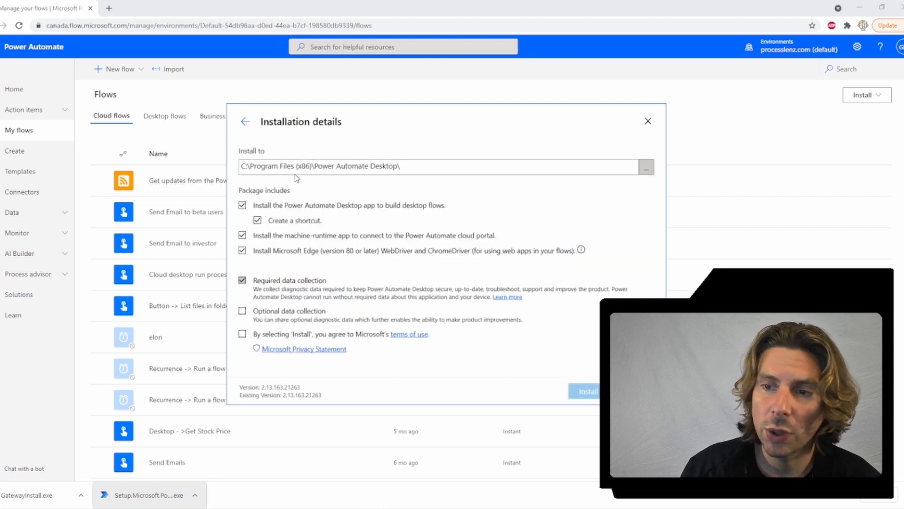
{"action": "left_click", "coordinate": [243, 334]}
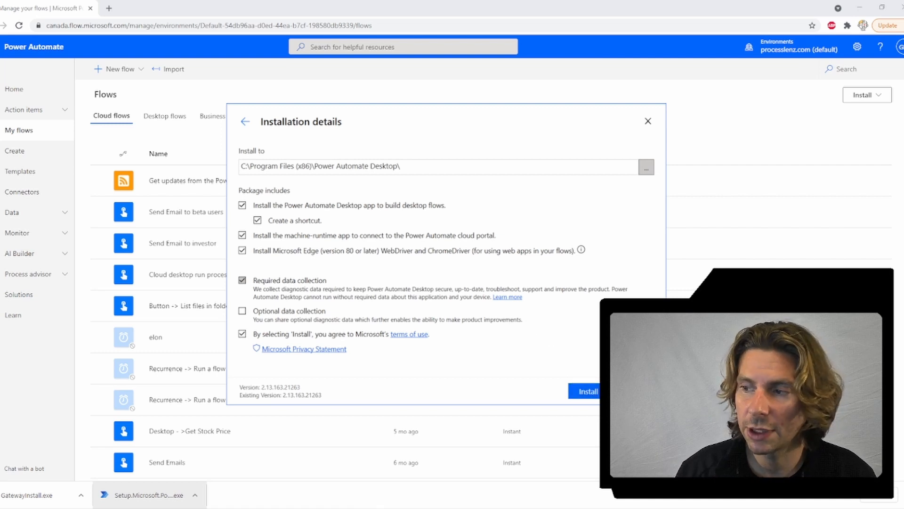
{"action": "left_click", "coordinate": [678, 399]}
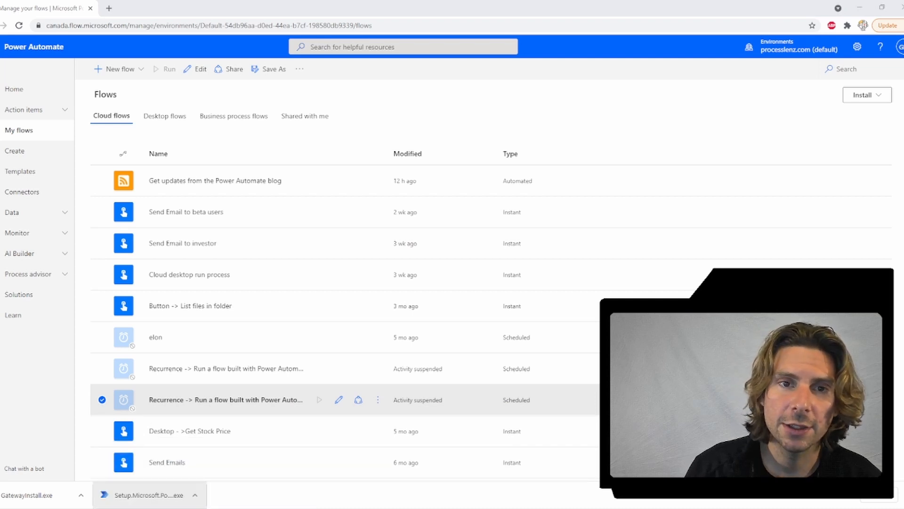
{"action": "left_click_drag", "start_coordinate": [478, 507], "coordinate": [505, 0]}
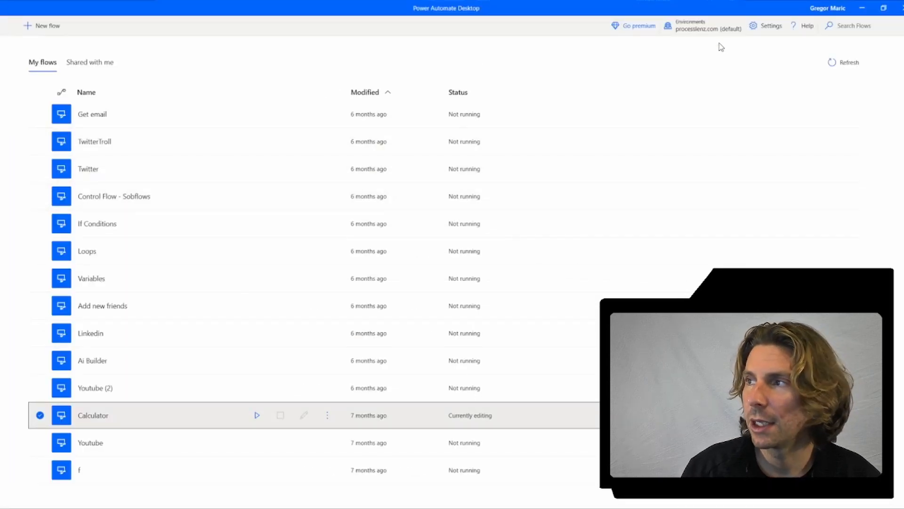
Step: Look at Power Automate Desktop's settings, then minimize the app back to the browser's flows list
{"action": "left_click", "coordinate": [766, 25]}
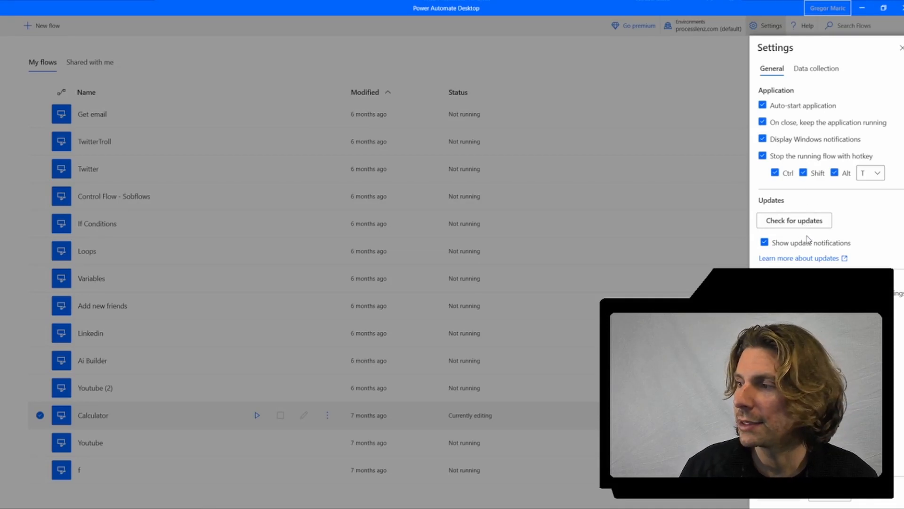
{"action": "left_click", "coordinate": [901, 48]}
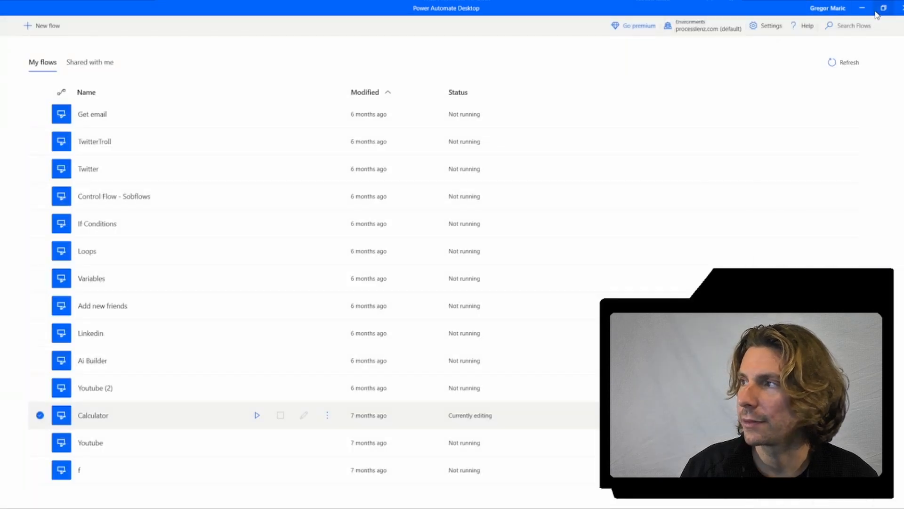
{"action": "left_click", "coordinate": [862, 8]}
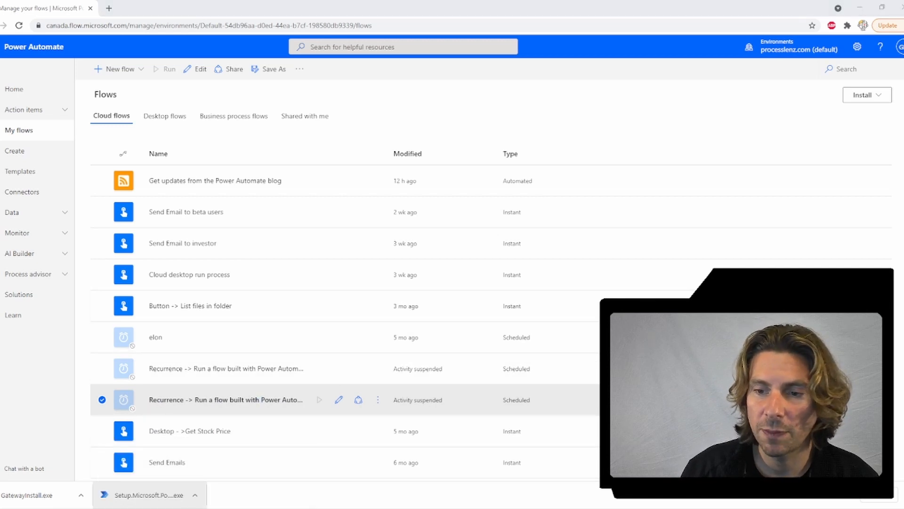
{"action": "left_click", "coordinate": [153, 469]}
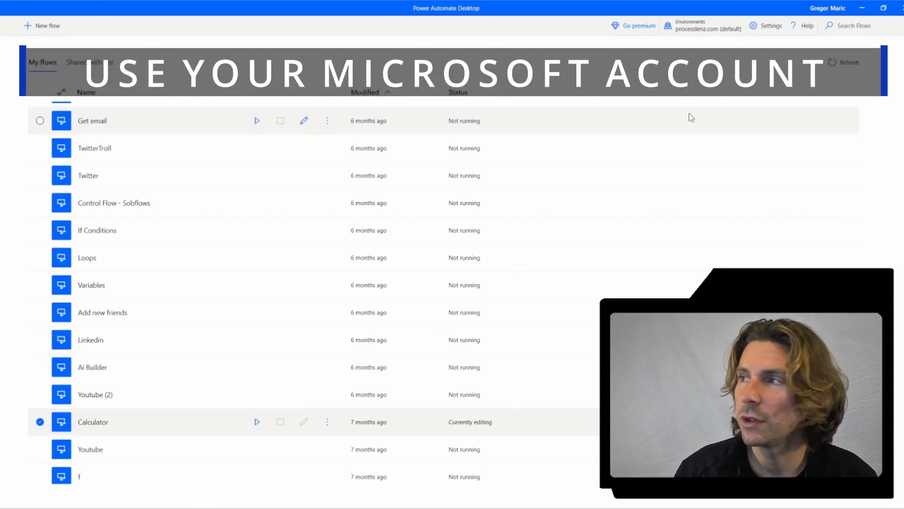
{"action": "left_click", "coordinate": [863, 9]}
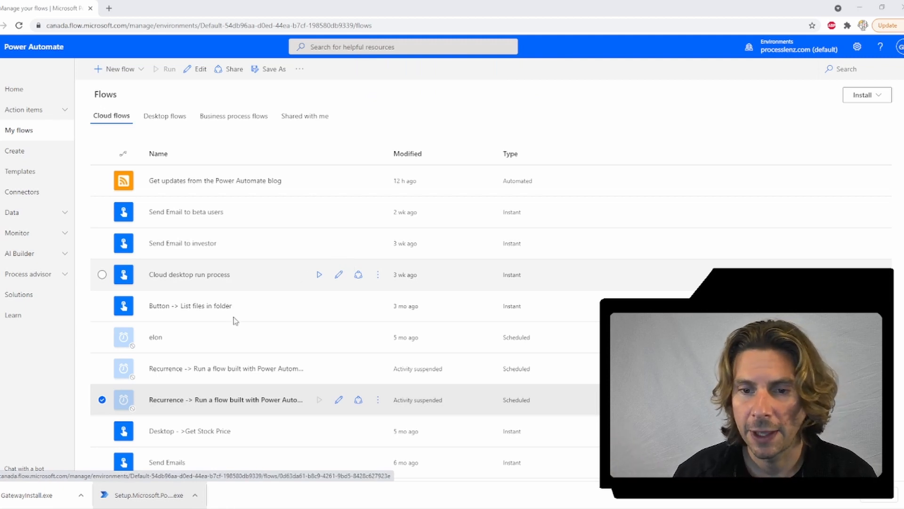
Step: Run GatewayInstall.exe, accept its terms, update the gateway, and start the sign-in
{"action": "left_click", "coordinate": [14, 499]}
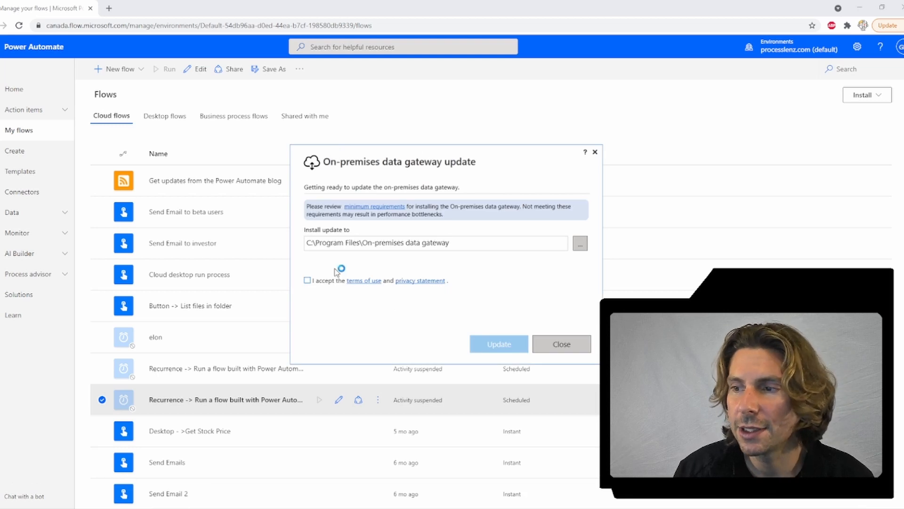
{"action": "left_click", "coordinate": [313, 281]}
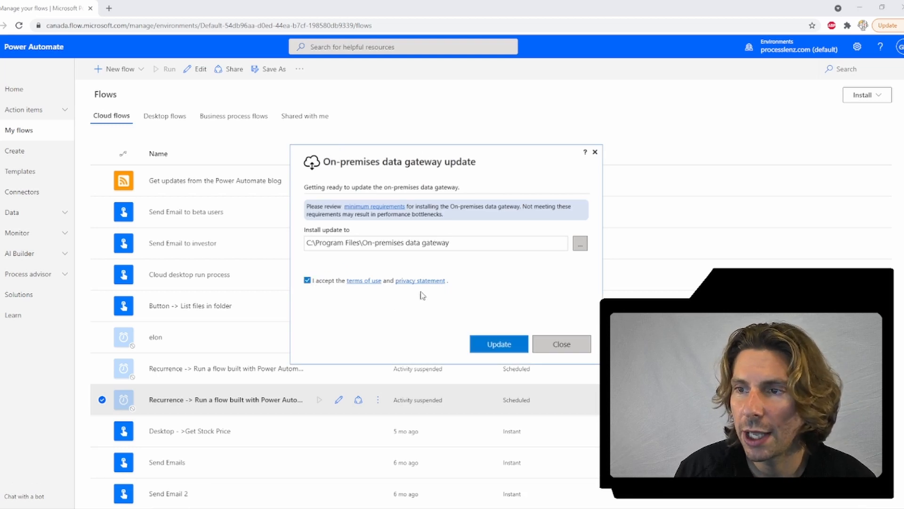
{"action": "left_click", "coordinate": [508, 346]}
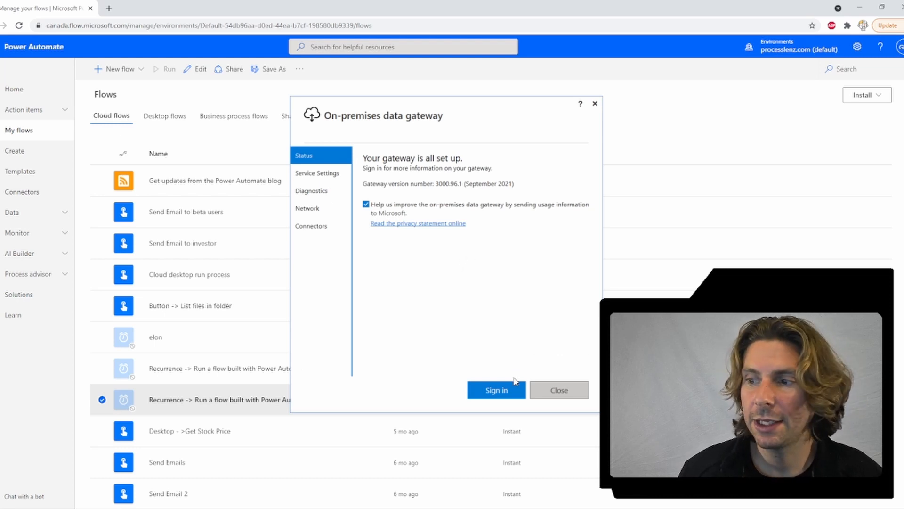
{"action": "left_click", "coordinate": [507, 393]}
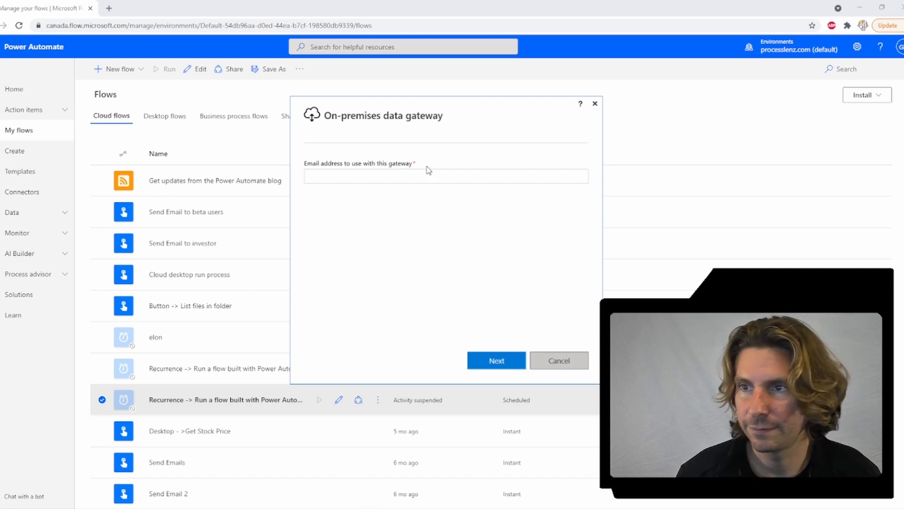
Step: Sign in to the gateway with the Microsoft account's e-mail address and password
{"action": "left_click", "coordinate": [428, 170]}
{"action": "key", "text": "Return"}
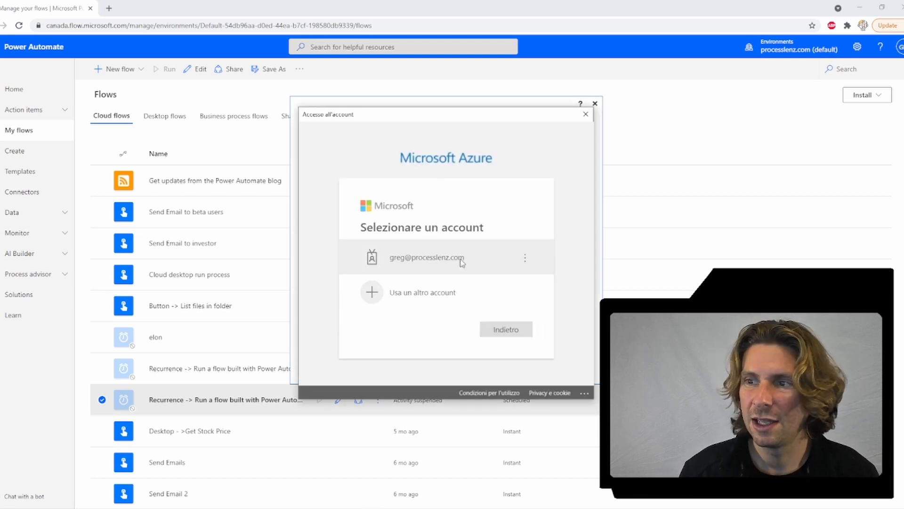
{"action": "left_click", "coordinate": [463, 262]}
{"action": "type", "text": "**********"}
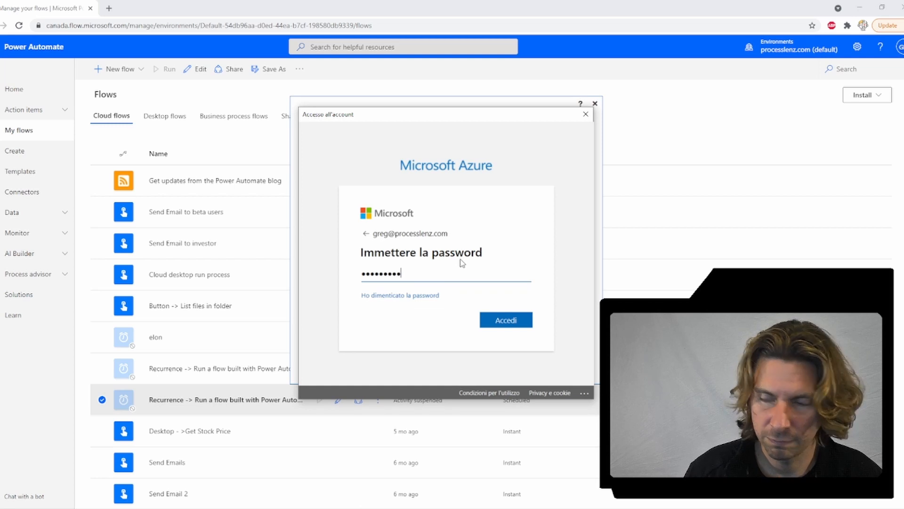
{"action": "key", "text": "Return"}
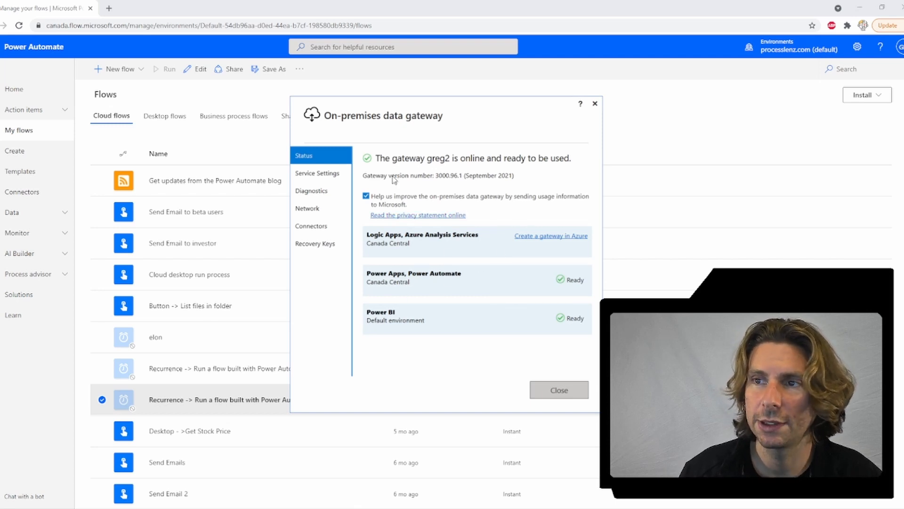
Step: Review Service Settings and Diagnostics for the online gateway greg2, then close the window
{"action": "left_click", "coordinate": [328, 173]}
{"action": "left_click", "coordinate": [325, 189]}
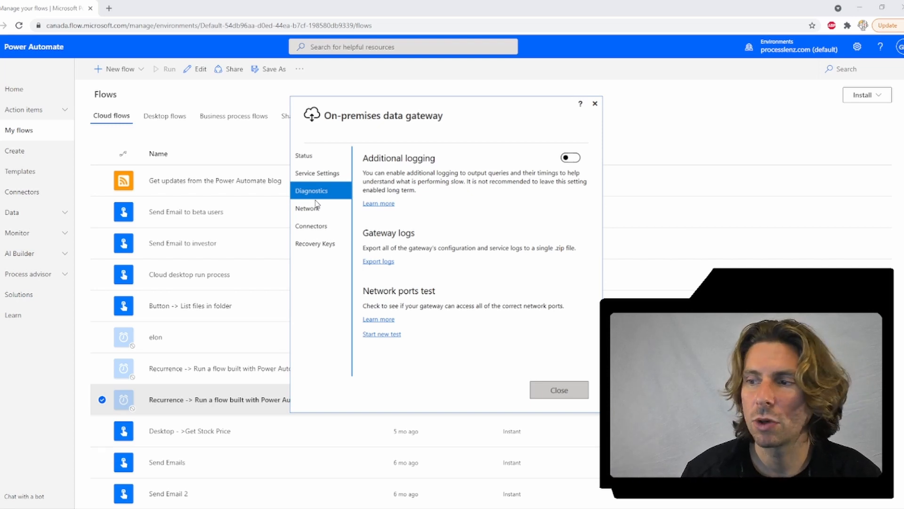
{"action": "left_click", "coordinate": [564, 388]}
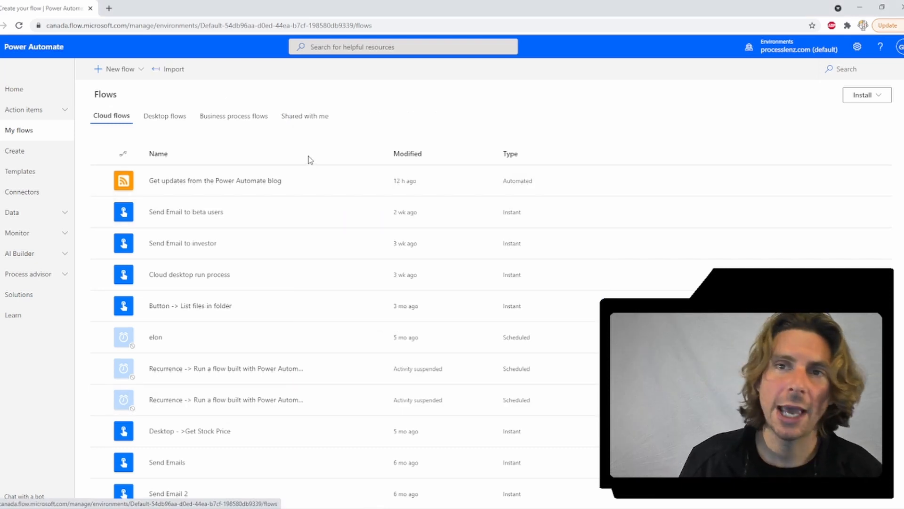
Step: Create an instant cloud flow named 'test' with a manual trigger
{"action": "left_click", "coordinate": [113, 69]}
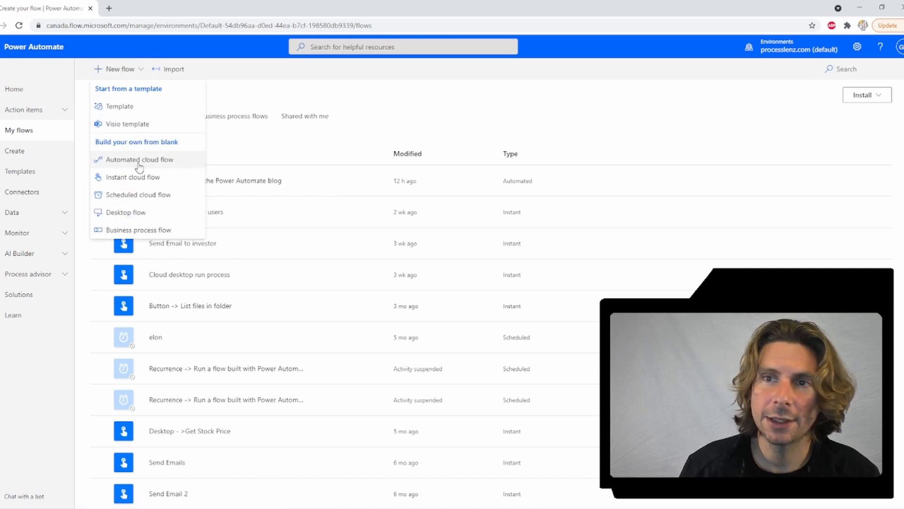
{"action": "left_click", "coordinate": [163, 177]}
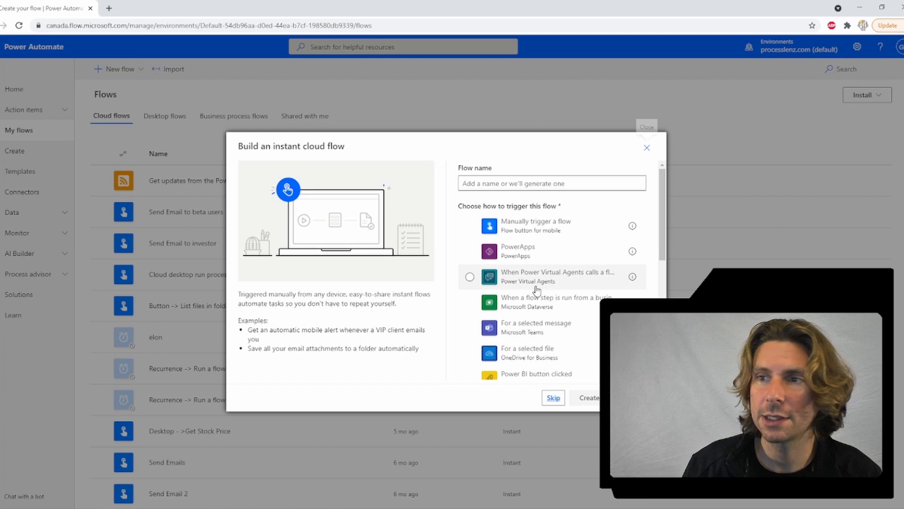
{"action": "left_click", "coordinate": [535, 226]}
{"action": "left_click", "coordinate": [503, 178]}
{"action": "type", "text": "test"}
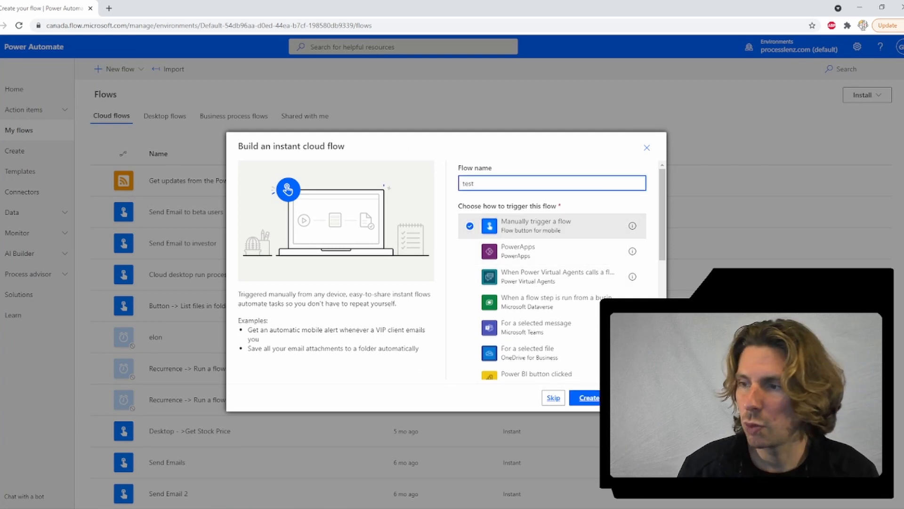
{"action": "left_click", "coordinate": [593, 400]}
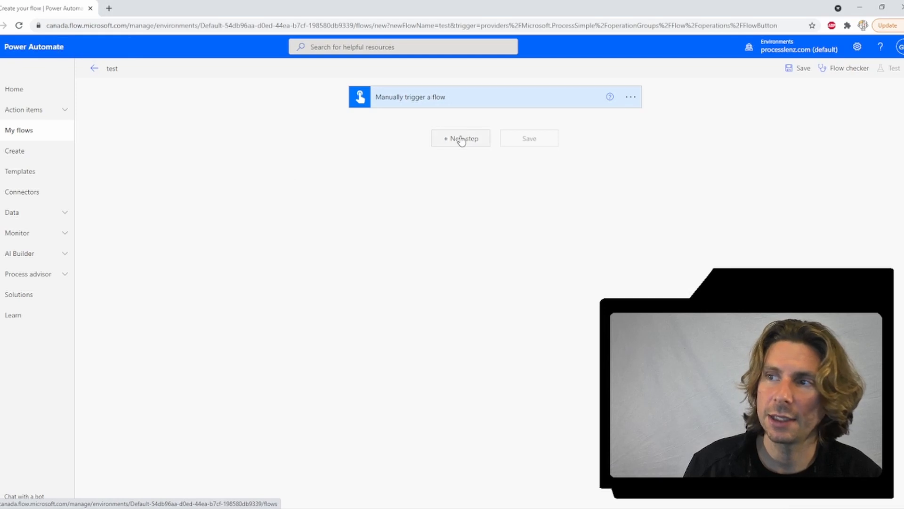
Step: Add a Desktop flows step that runs a flow built with Power Automate Desktop
{"action": "left_click", "coordinate": [461, 140]}
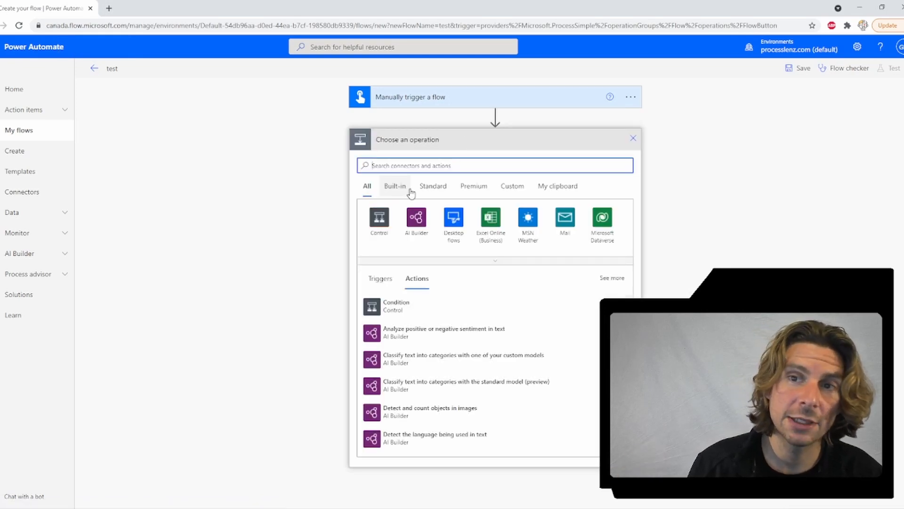
{"action": "left_click", "coordinate": [453, 219]}
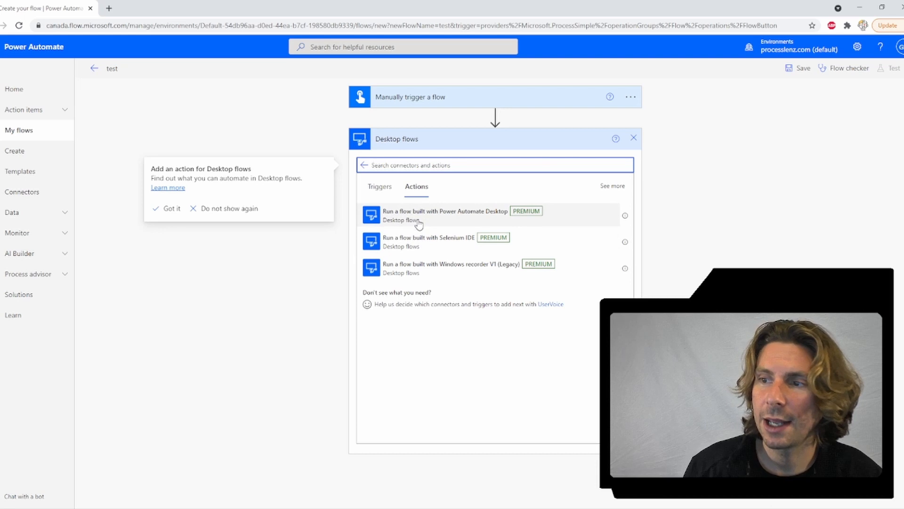
{"action": "left_click", "coordinate": [453, 217]}
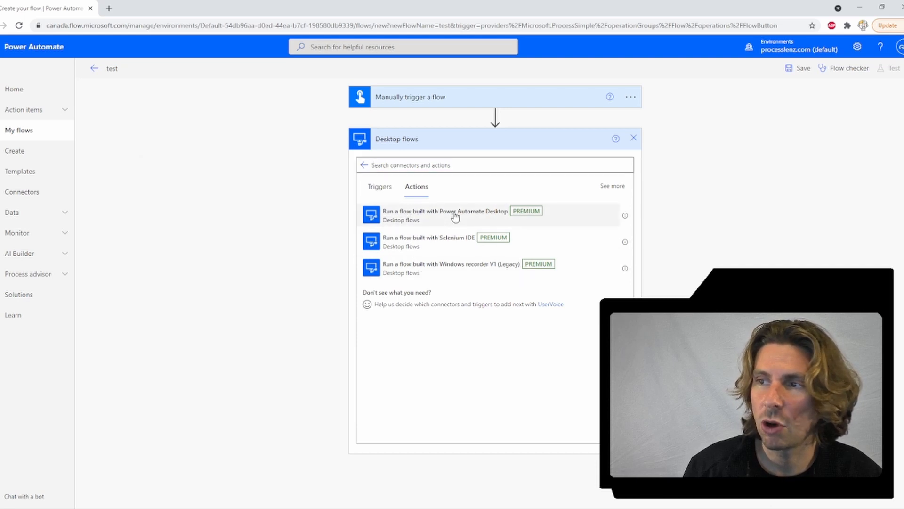
{"action": "left_click", "coordinate": [454, 216]}
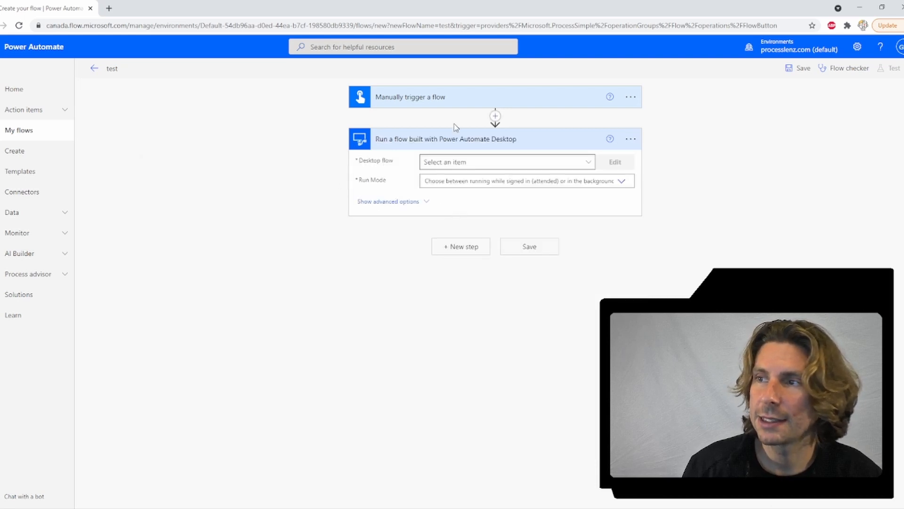
Step: Set up a new connection for the step through on-premises data gateway greg2
{"action": "left_click", "coordinate": [634, 140]}
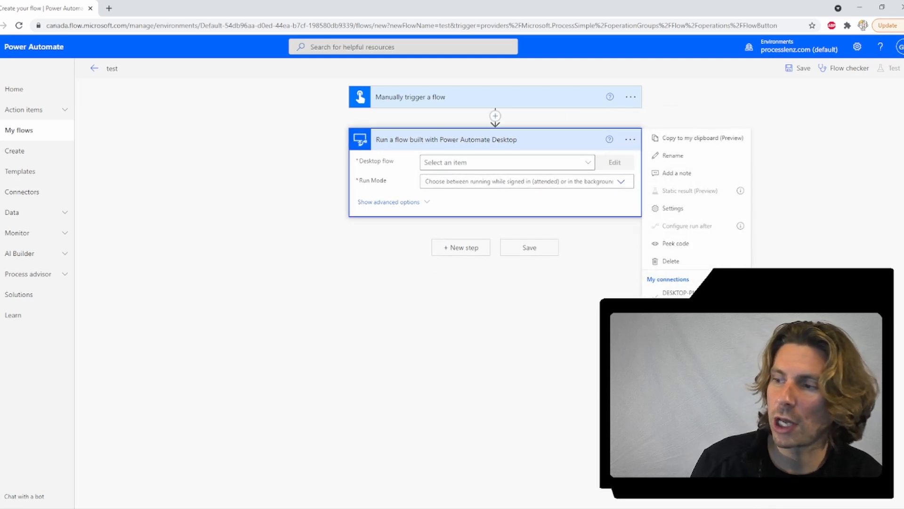
{"action": "left_click", "coordinate": [686, 315]}
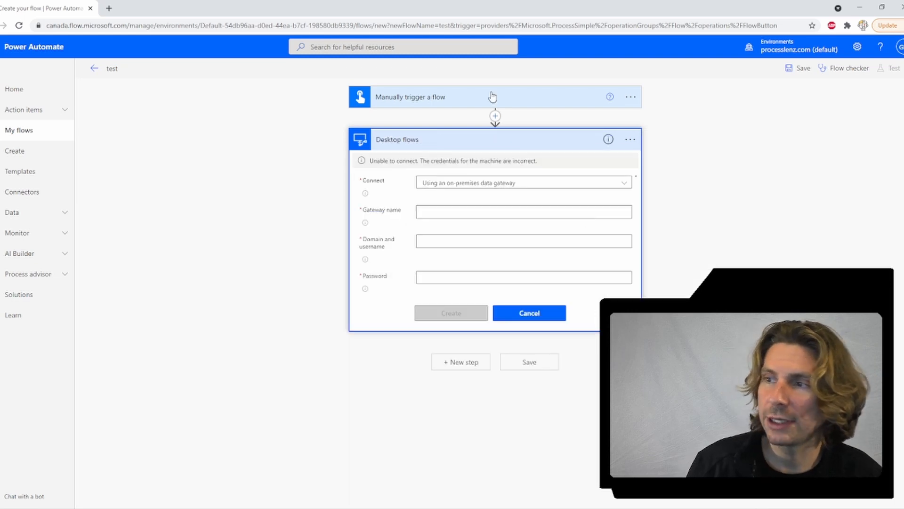
{"action": "left_click", "coordinate": [542, 183]}
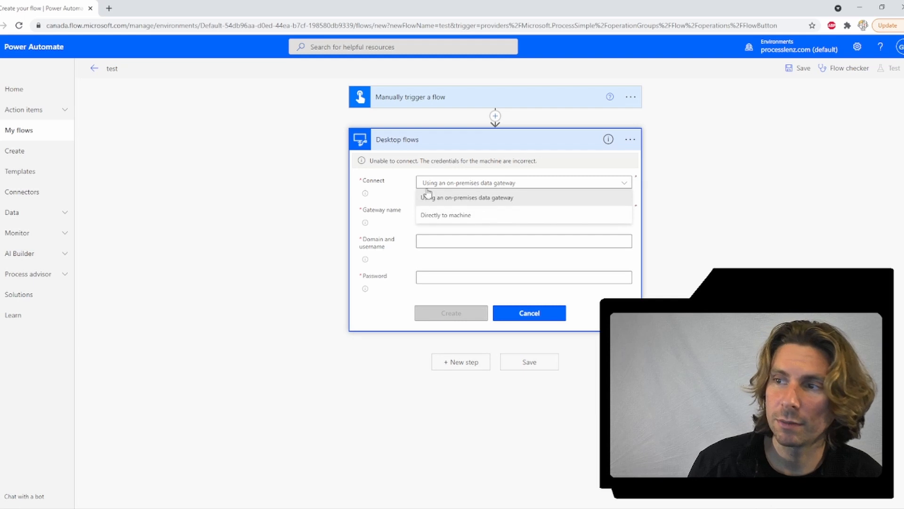
{"action": "left_click", "coordinate": [474, 201]}
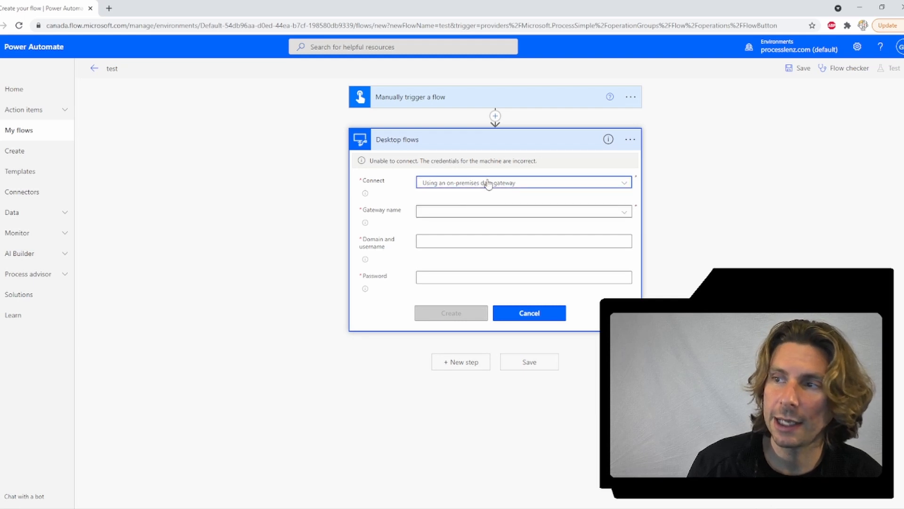
{"action": "left_click", "coordinate": [438, 213]}
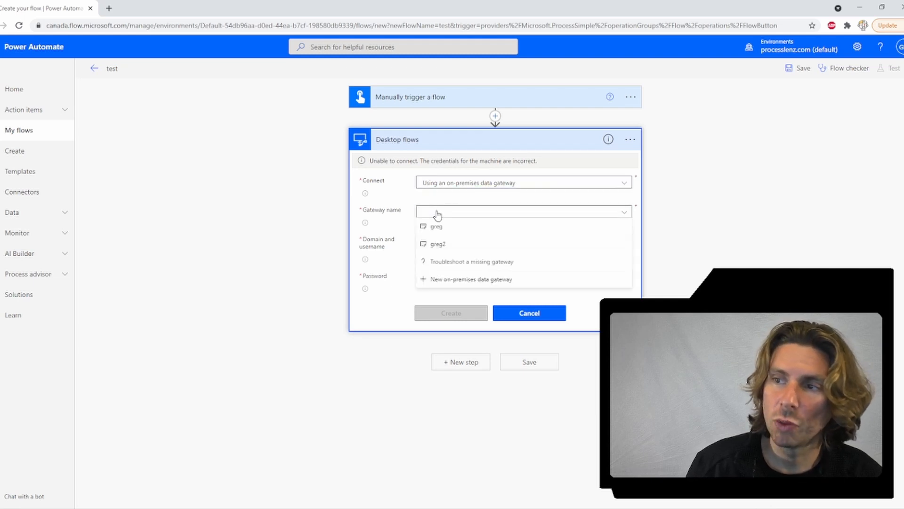
{"action": "left_click", "coordinate": [445, 245]}
{"action": "left_click", "coordinate": [448, 241]}
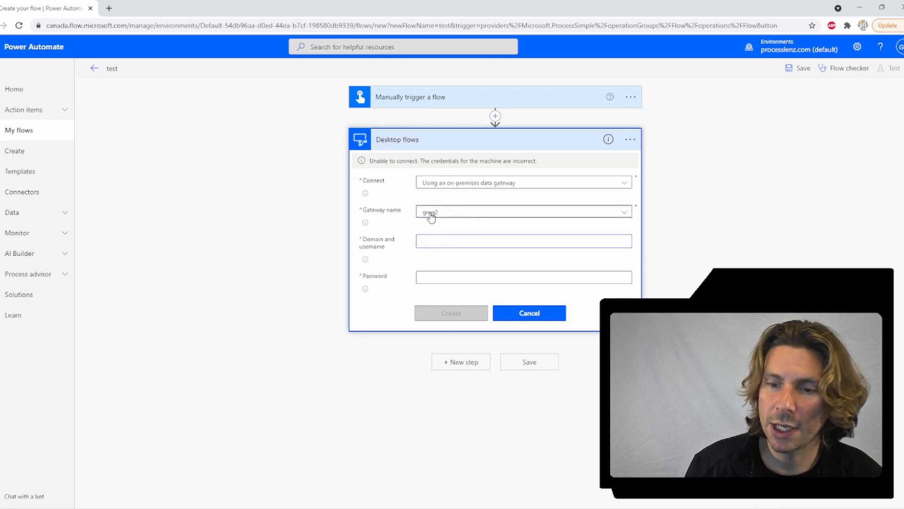
{"action": "key", "text": "super"}
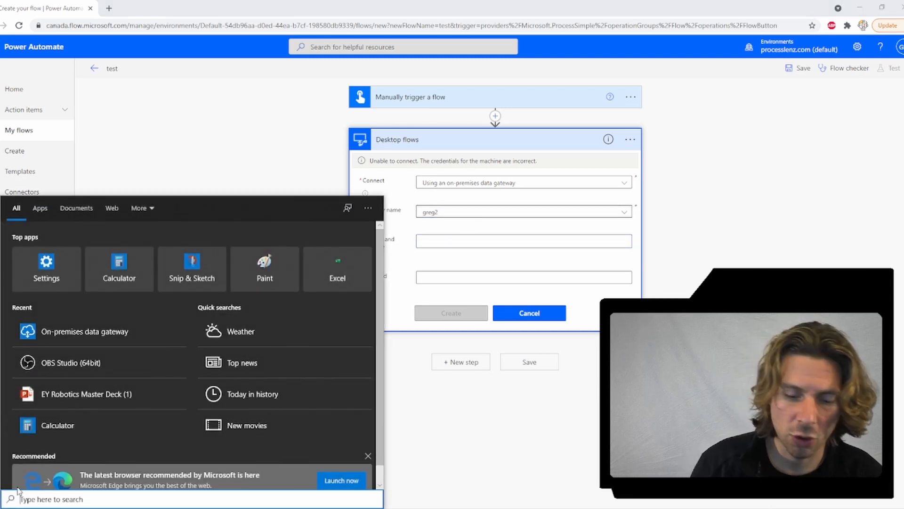
Step: Run whoami in Command Prompt and copy the printed domain and username
{"action": "type", "text": "cmd"}
{"action": "key", "text": "Return"}
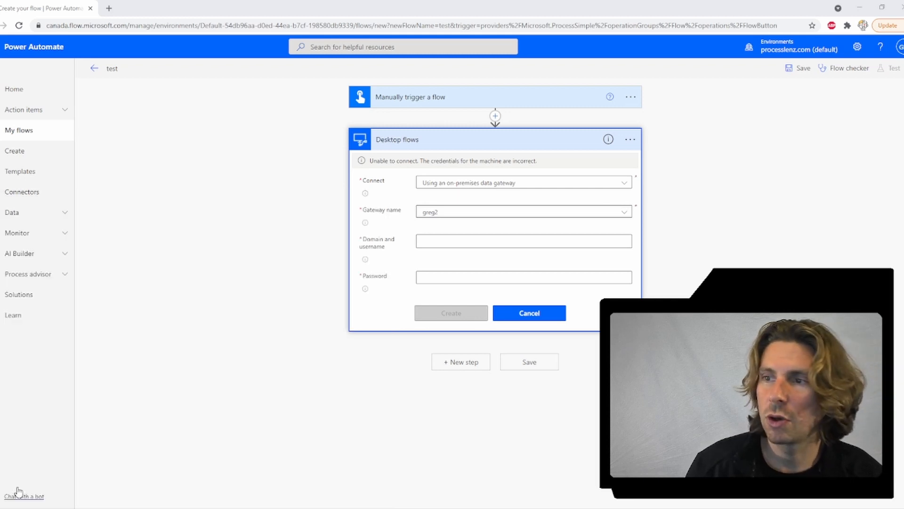
{"action": "left_click_drag", "start_coordinate": [369, 189], "coordinate": [605, 203]}
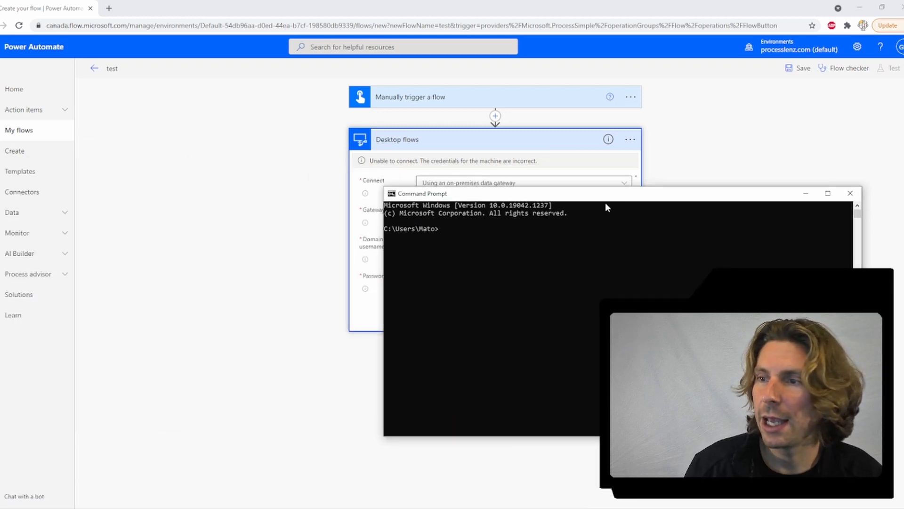
{"action": "type", "text": "w"}
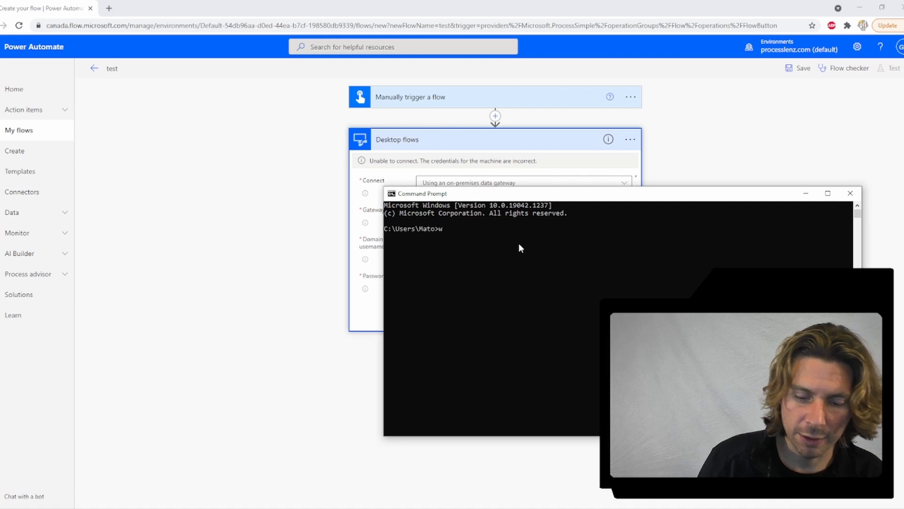
{"action": "type", "text": "hoami"}
{"action": "key", "text": "Return"}
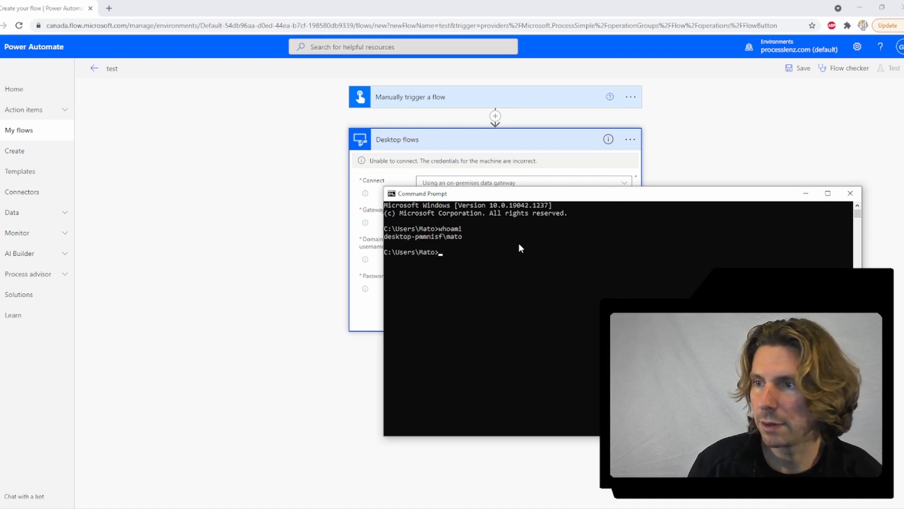
{"action": "mouse_move", "coordinate": [463, 238]}
{"action": "left_mouse_down"}
{"action": "mouse_move", "coordinate": [385, 237]}
{"action": "mouse_move", "coordinate": [456, 241]}
{"action": "left_mouse_up"}
{"action": "right_click", "coordinate": [391, 234]}
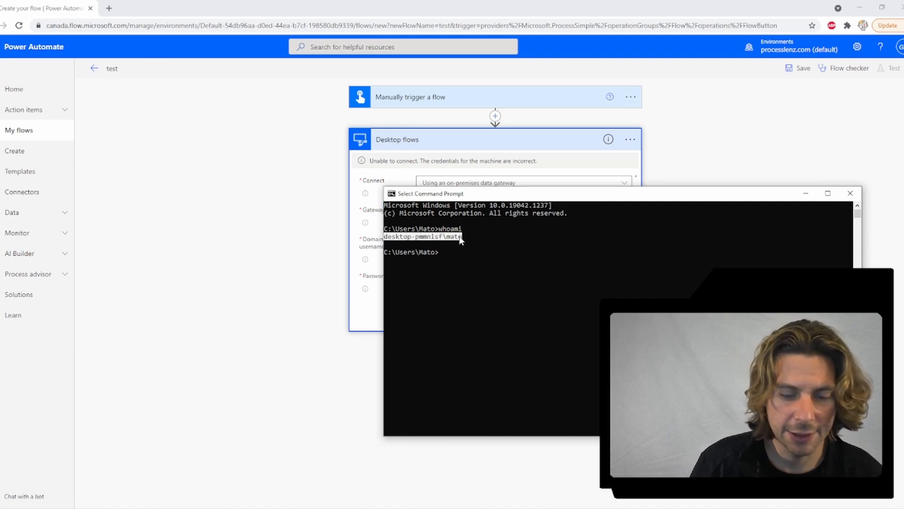
{"action": "right_click", "coordinate": [461, 240]}
{"action": "left_click", "coordinate": [462, 139]}
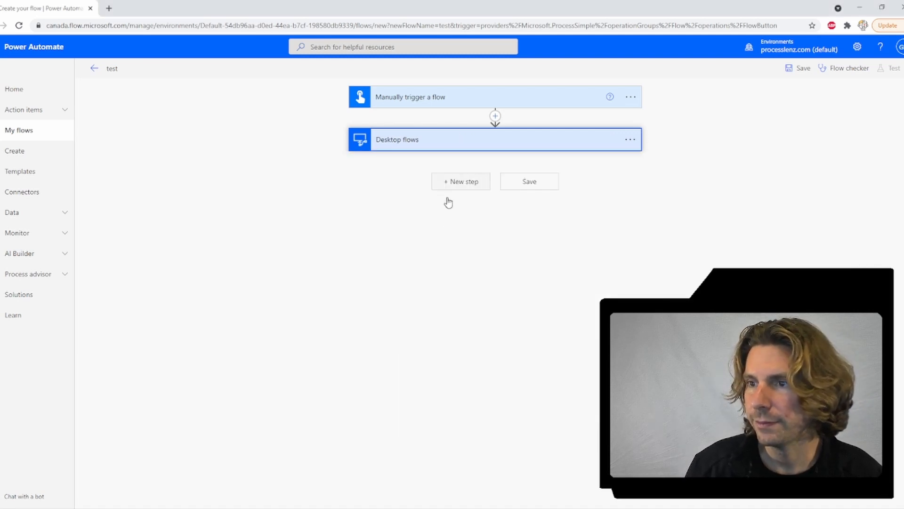
Step: Paste the domain and username into the connection form, then cancel the failing connection setup
{"action": "left_click", "coordinate": [435, 142]}
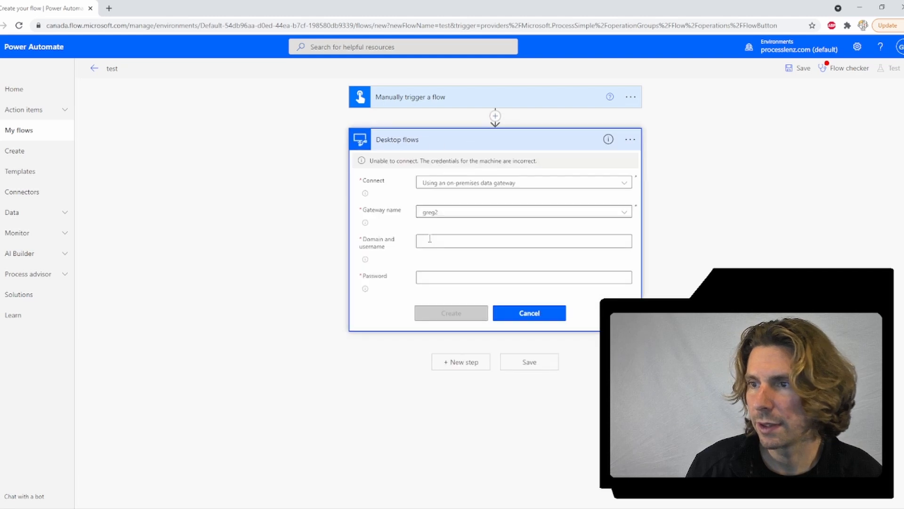
{"action": "right_click", "coordinate": [430, 239]}
{"action": "left_click", "coordinate": [471, 317]}
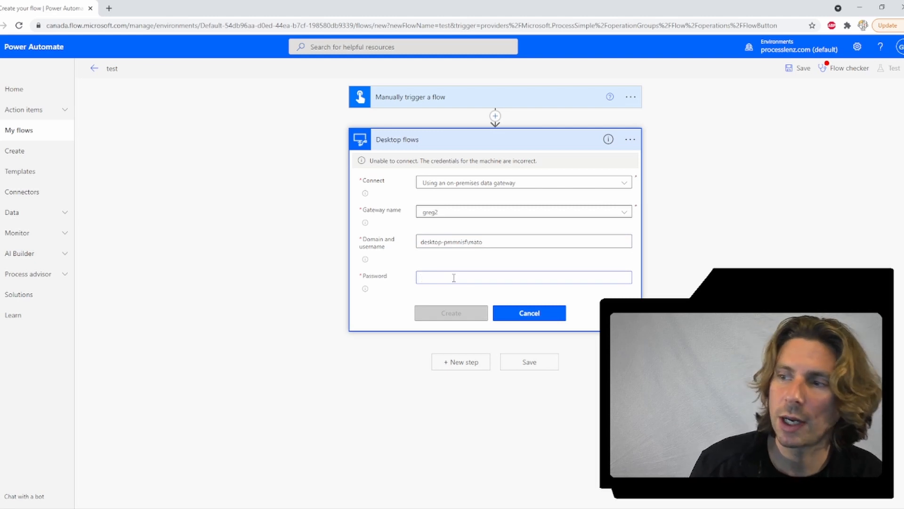
{"action": "left_click", "coordinate": [537, 319]}
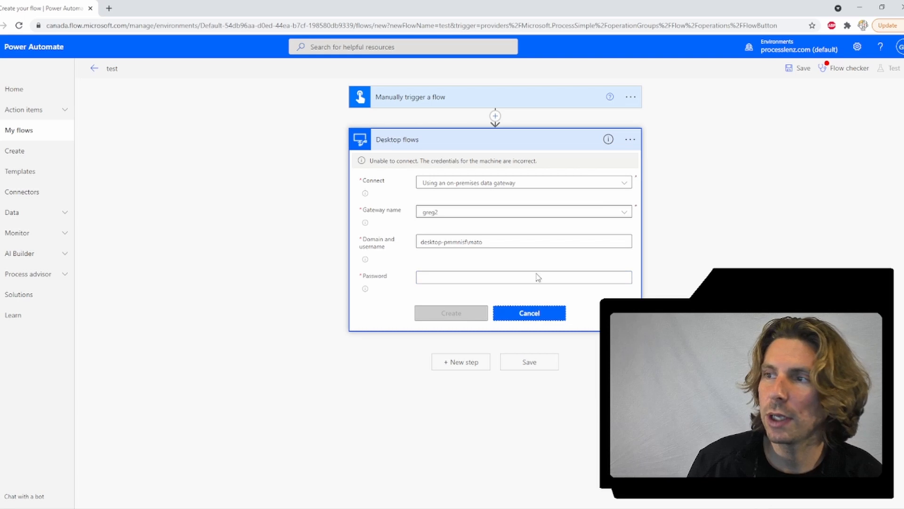
Step: Choose the Scripting desktop flow in the test flow's desktop step, leaving Run Mode unset
{"action": "left_click", "coordinate": [630, 140]}
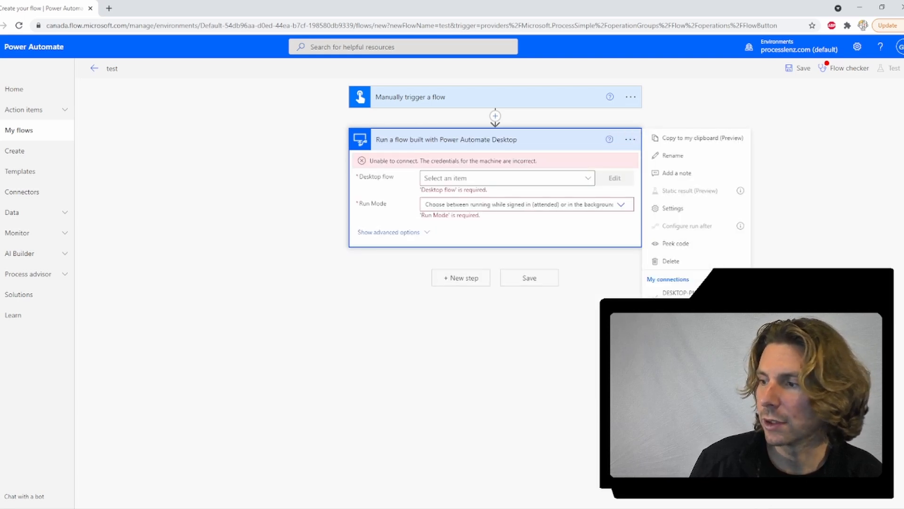
{"action": "key", "text": "Escape"}
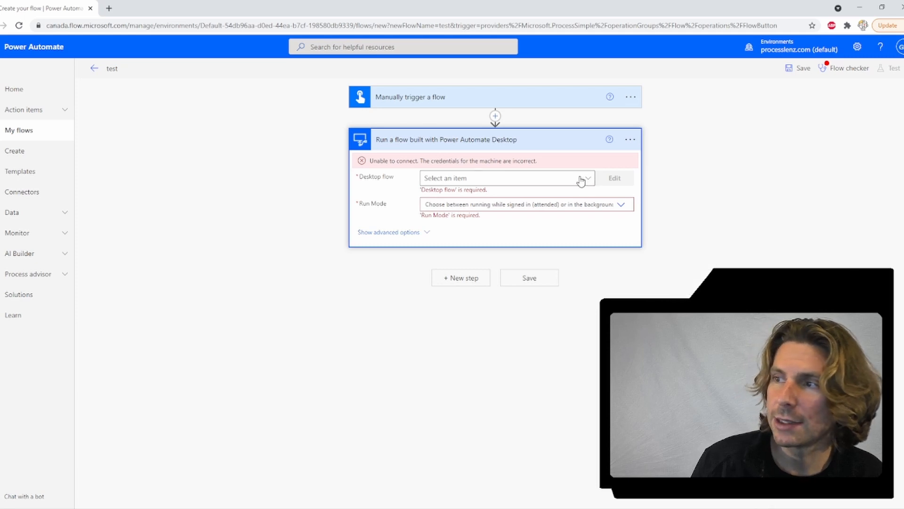
{"action": "left_click", "coordinate": [586, 180]}
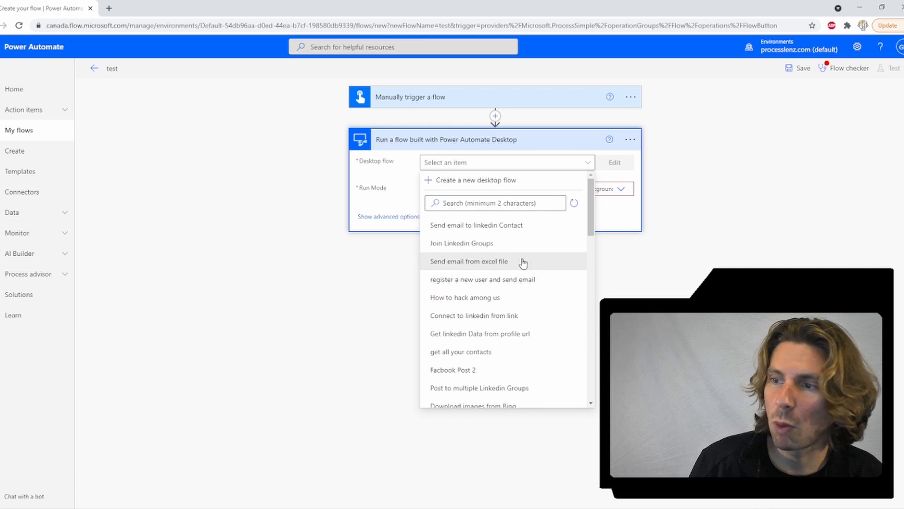
{"action": "scroll", "coordinate": [516, 292], "scroll_direction": "down", "scroll_amount": 5}
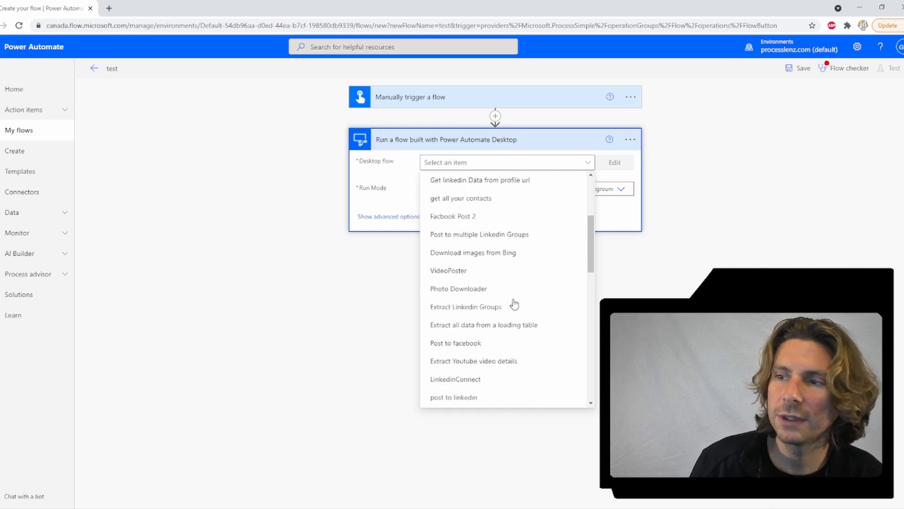
{"action": "scroll", "coordinate": [527, 218], "scroll_direction": "down", "scroll_amount": 3}
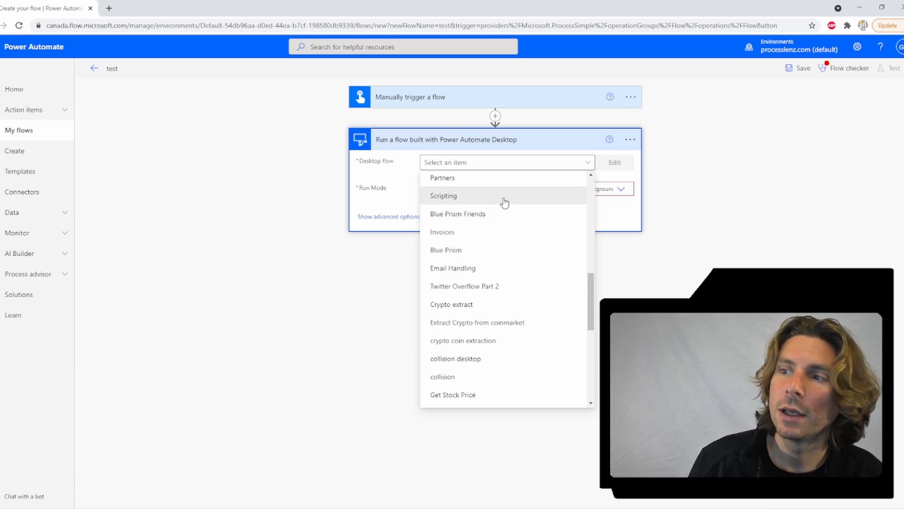
{"action": "left_click", "coordinate": [504, 200]}
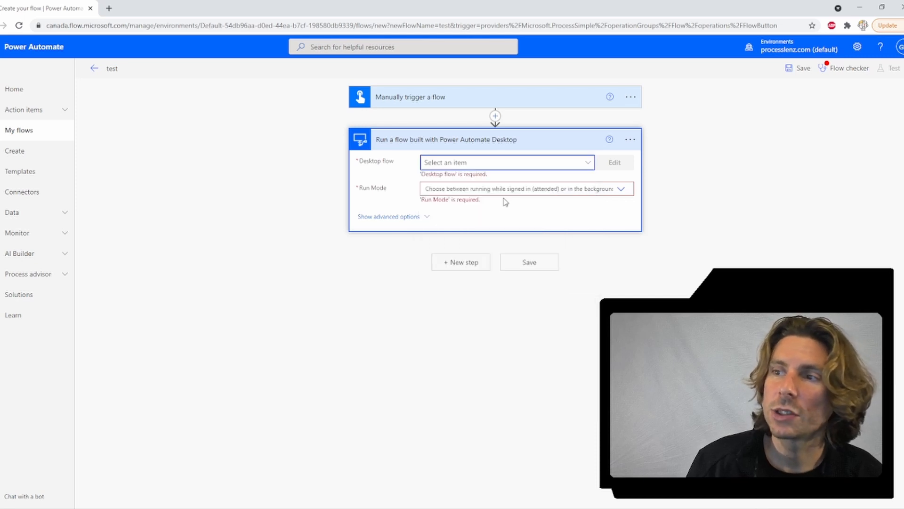
{"action": "left_click", "coordinate": [536, 180]}
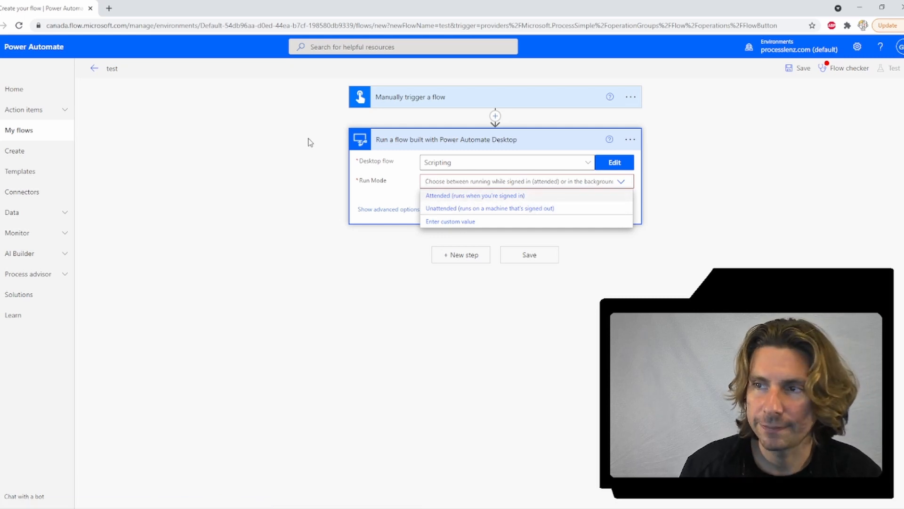
{"action": "left_click", "coordinate": [271, 116]}
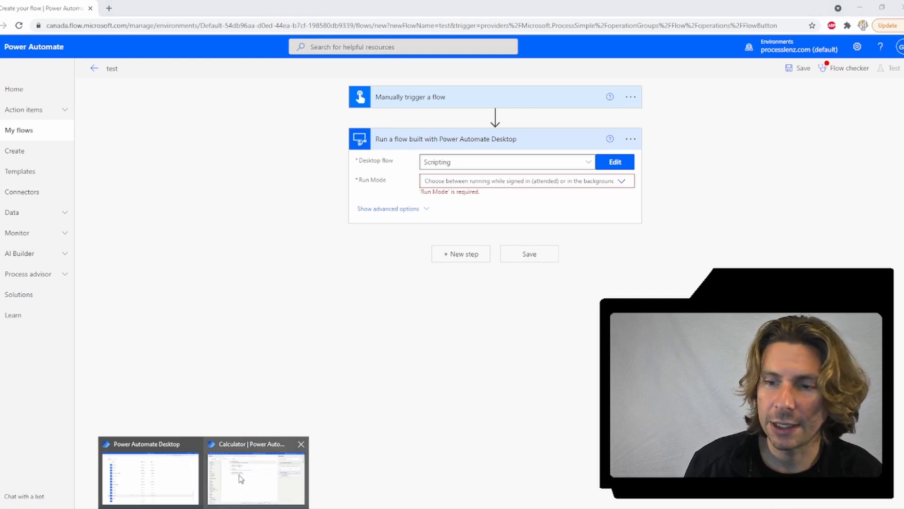
Step: Glance at the Power Automate Desktop flow list, then switch to the Chrome sign-in window
{"action": "left_click", "coordinate": [151, 468]}
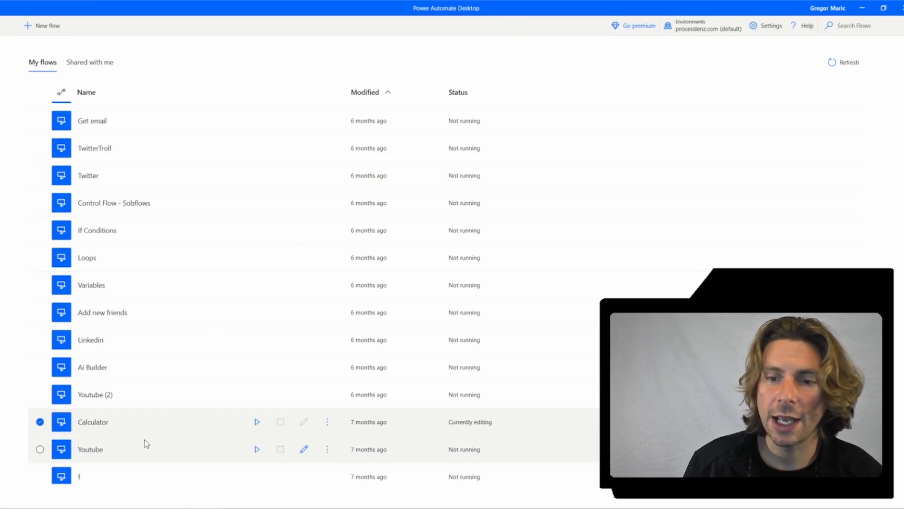
{"action": "mouse_move", "coordinate": [135, 508]}
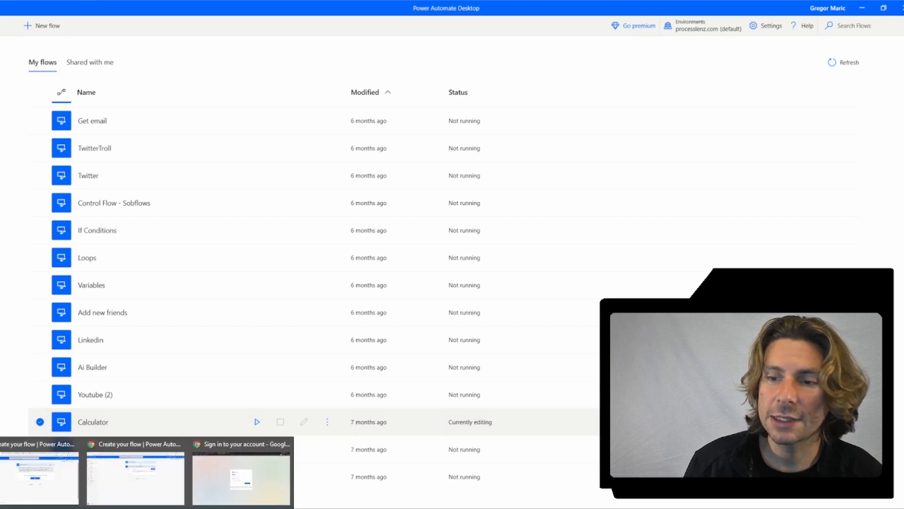
{"action": "left_click", "coordinate": [204, 479]}
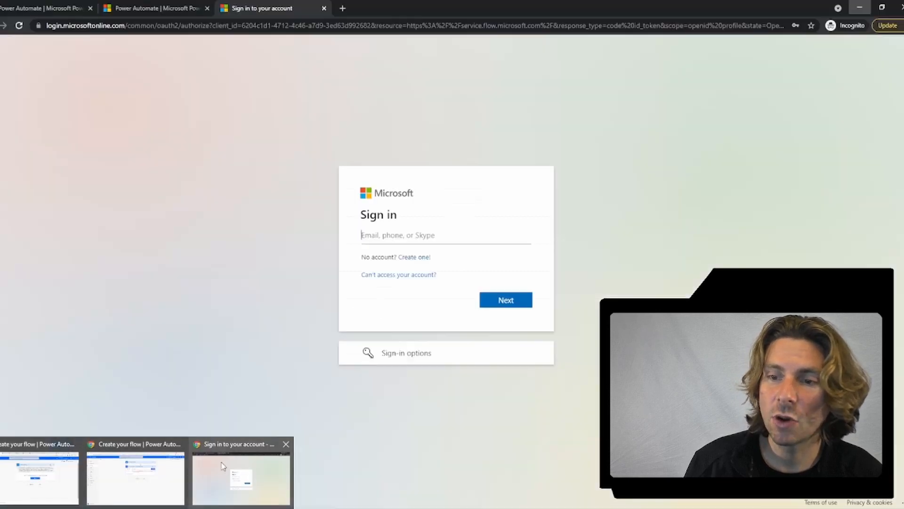
Step: Search the web in a new incognito tab for 'power automate plugin'
{"action": "left_click", "coordinate": [341, 8]}
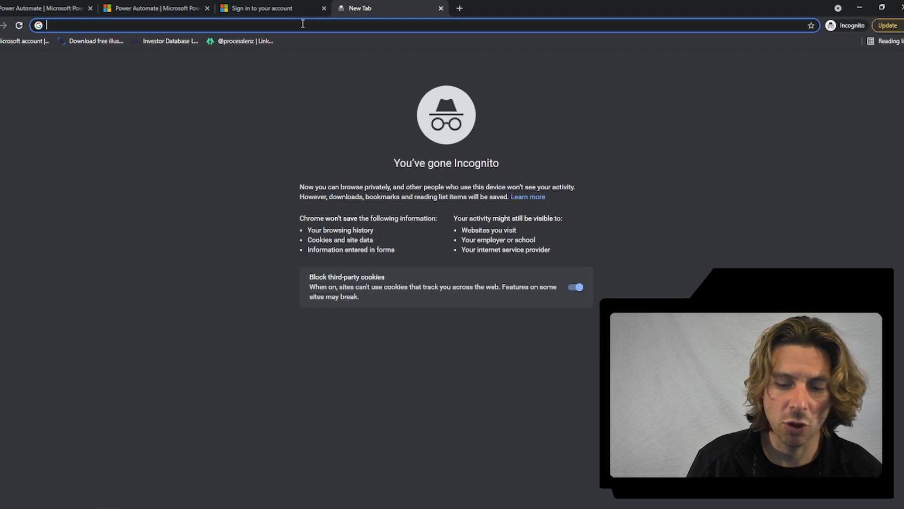
{"action": "type", "text": "powerau"}
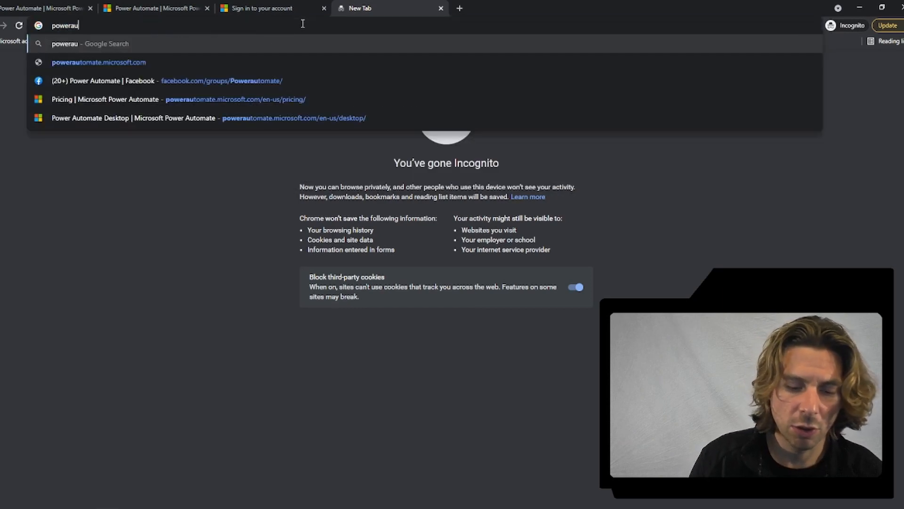
{"action": "type", "text": "tomate "}
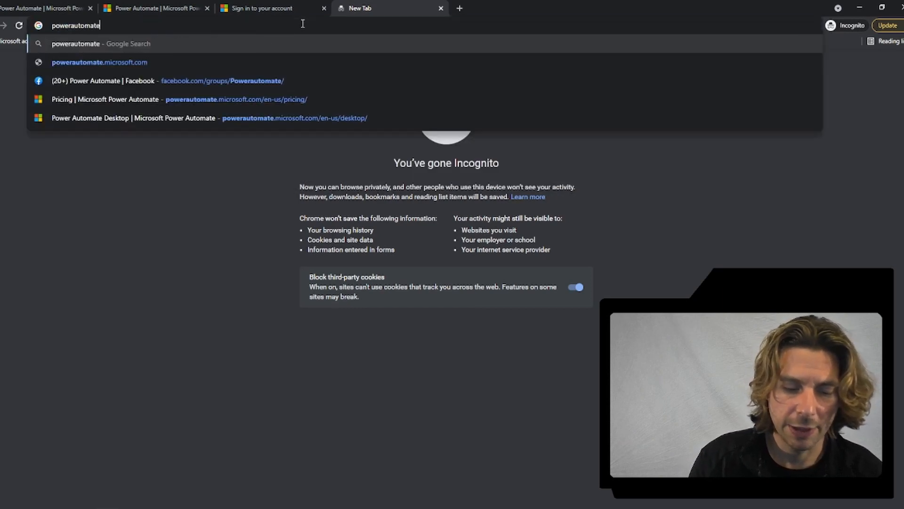
{"action": "type", "text": "plugin"}
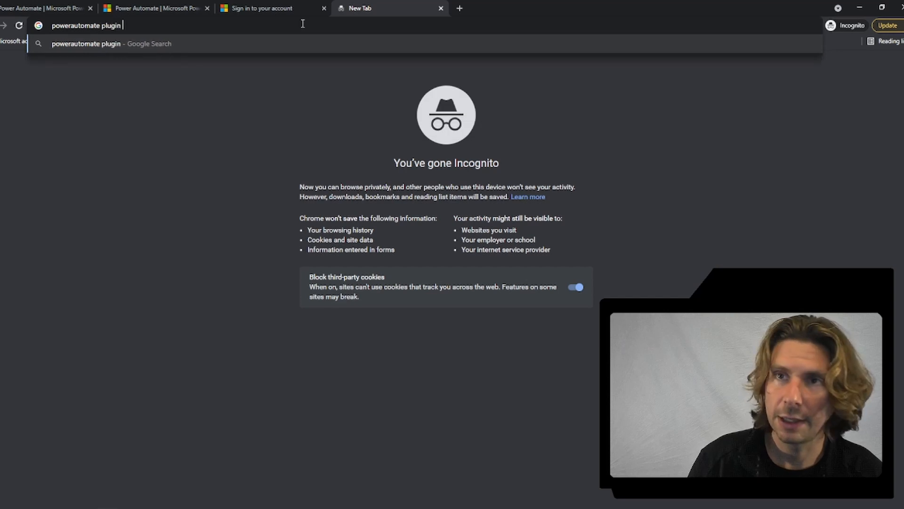
{"action": "key", "text": "Return"}
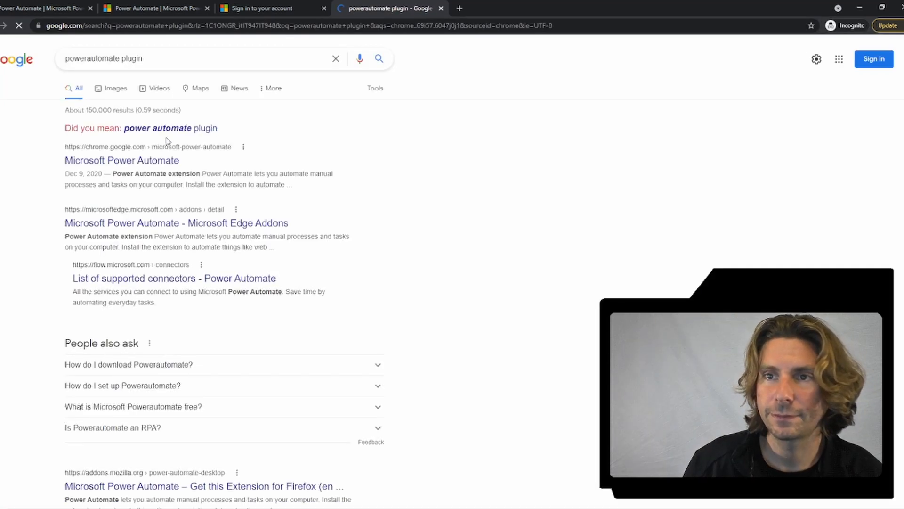
{"action": "left_click", "coordinate": [174, 133]}
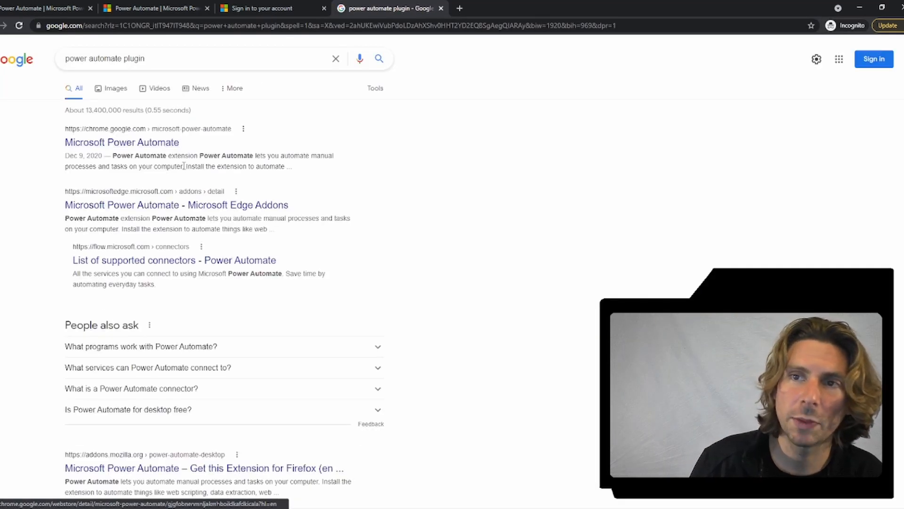
Step: View the Firefox Power Automate add-on listing, return to the results, and minimise Chrome
{"action": "scroll", "coordinate": [181, 250], "scroll_direction": "down", "scroll_amount": 3}
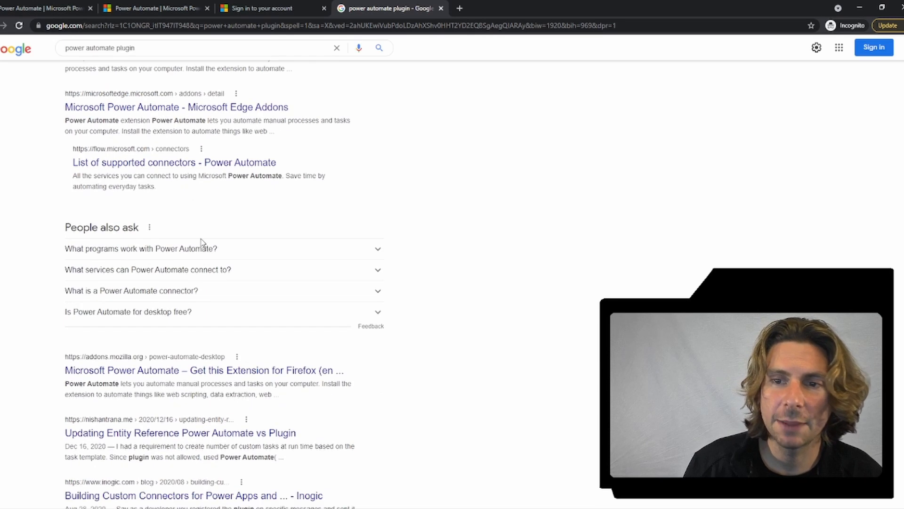
{"action": "left_click", "coordinate": [113, 371]}
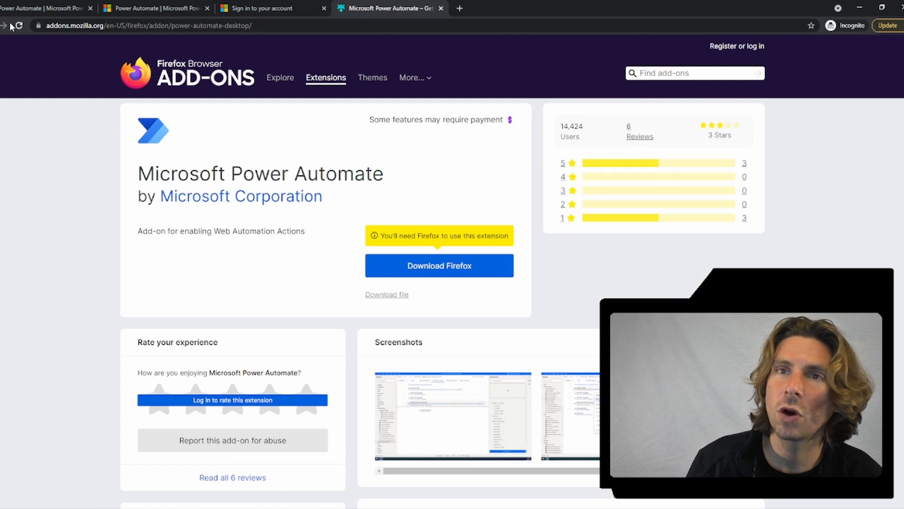
{"action": "key", "text": "alt+Left"}
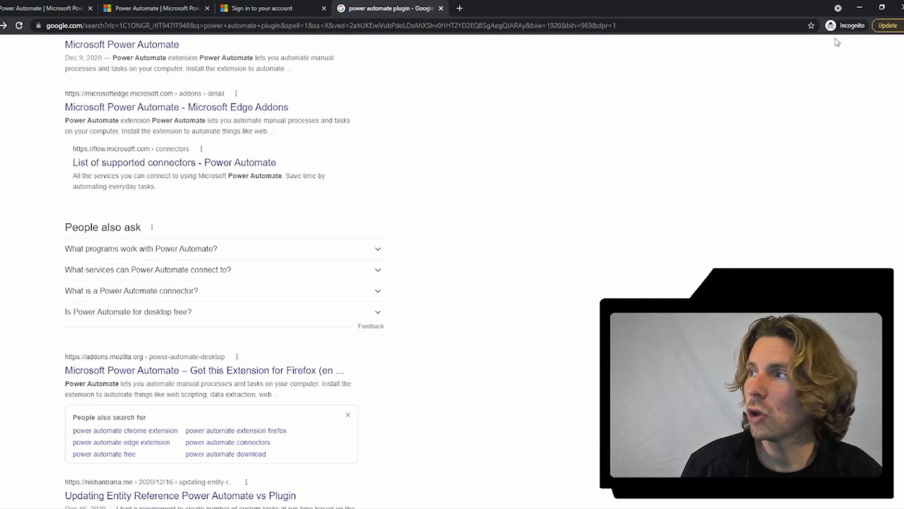
{"action": "left_click", "coordinate": [860, 7]}
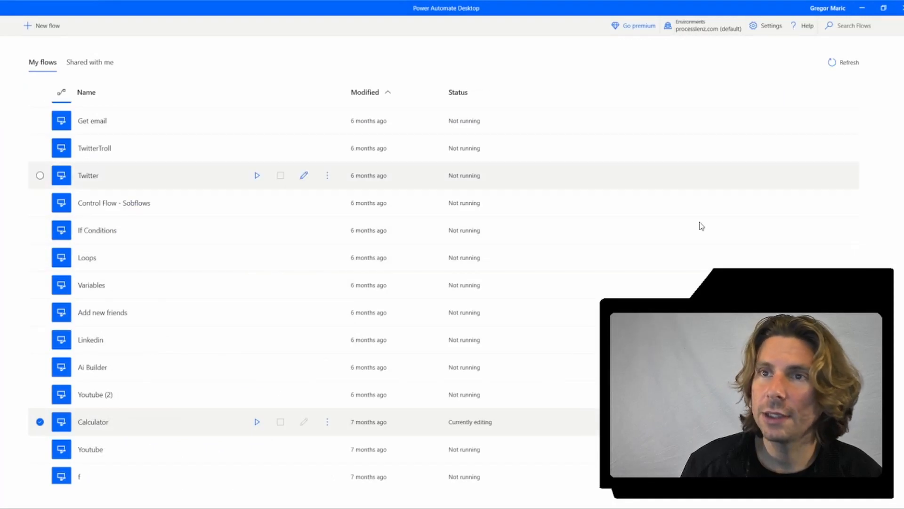